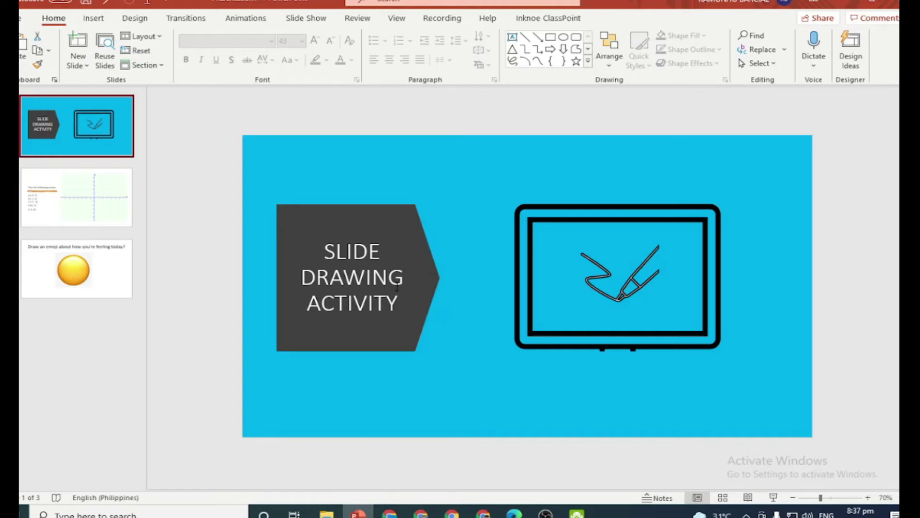
Select slide 2, the 'Plot the following points' slide with the empty coordinate grid.
click(80, 211)
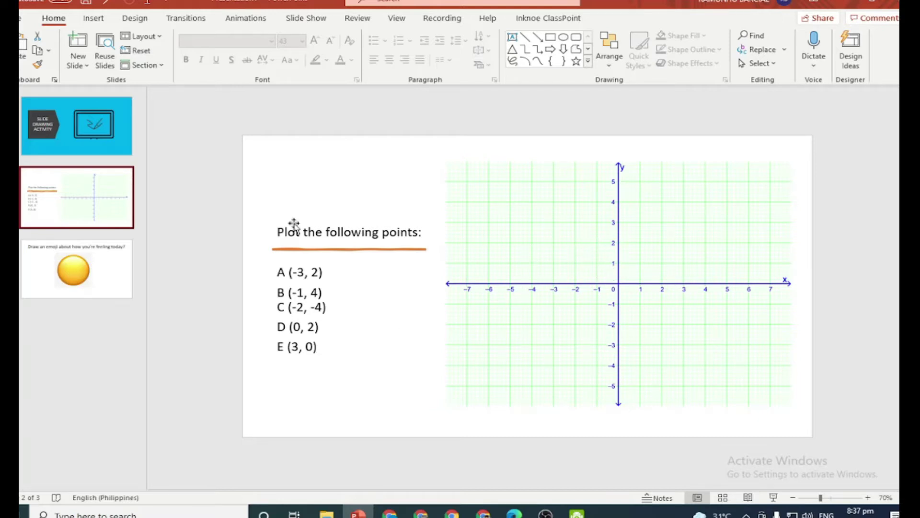
Add a ClassPoint Slide Drawing button to slide 2 with submissions closing after 2 minutes.
click(545, 22)
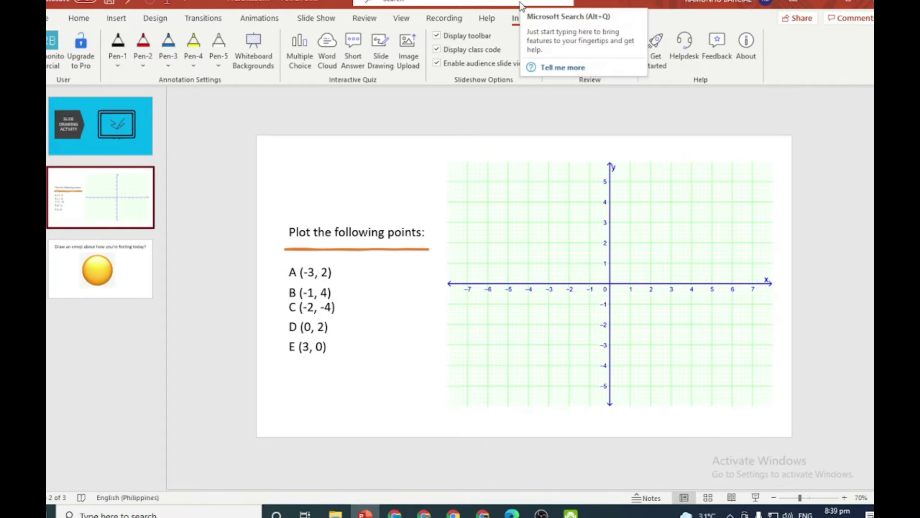
click(383, 55)
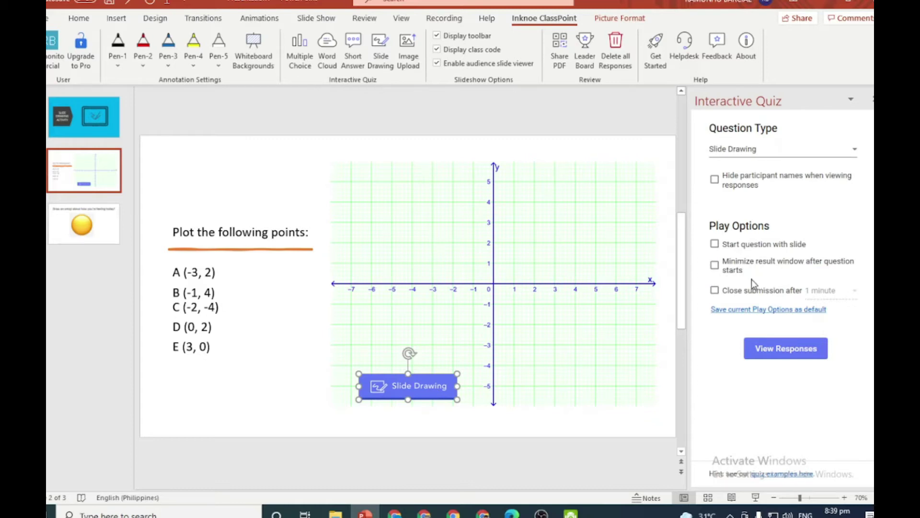
click(714, 290)
click(833, 290)
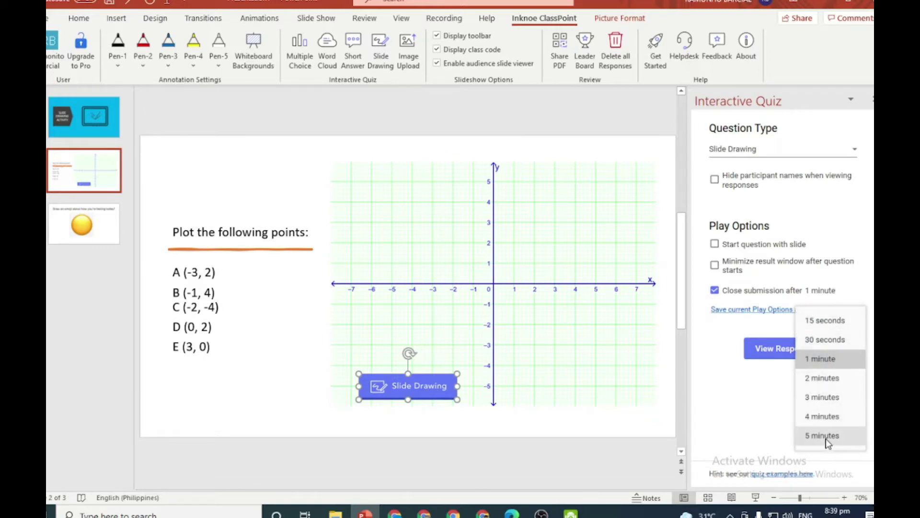
click(812, 381)
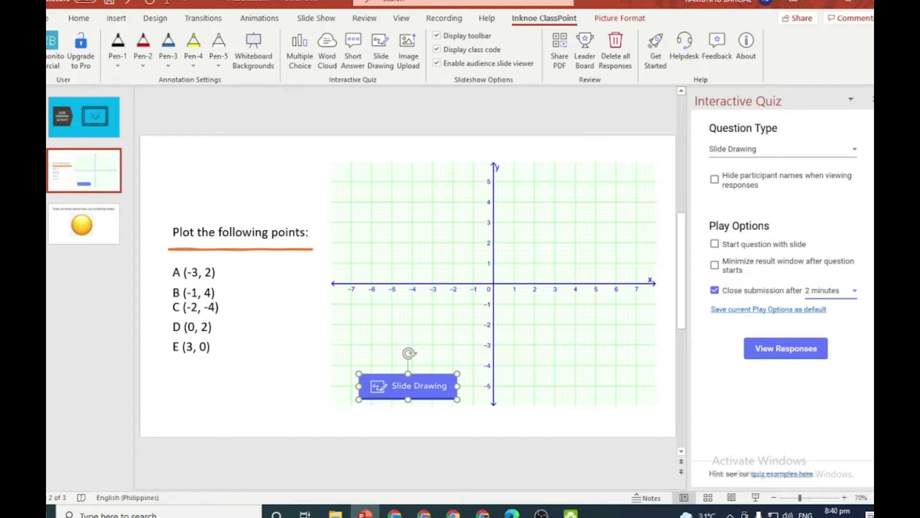
click(873, 99)
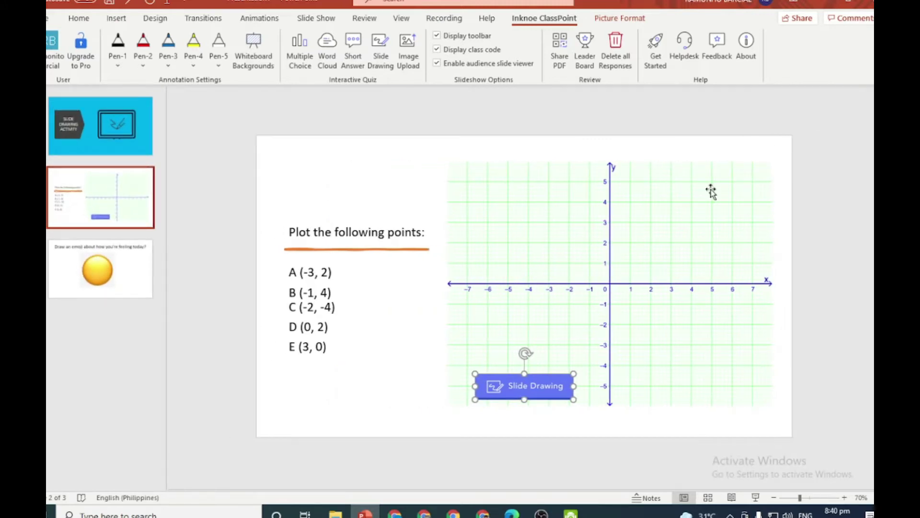
Start the slide show with F5 and advance to the graph slide.
key(F5)
click(714, 191)
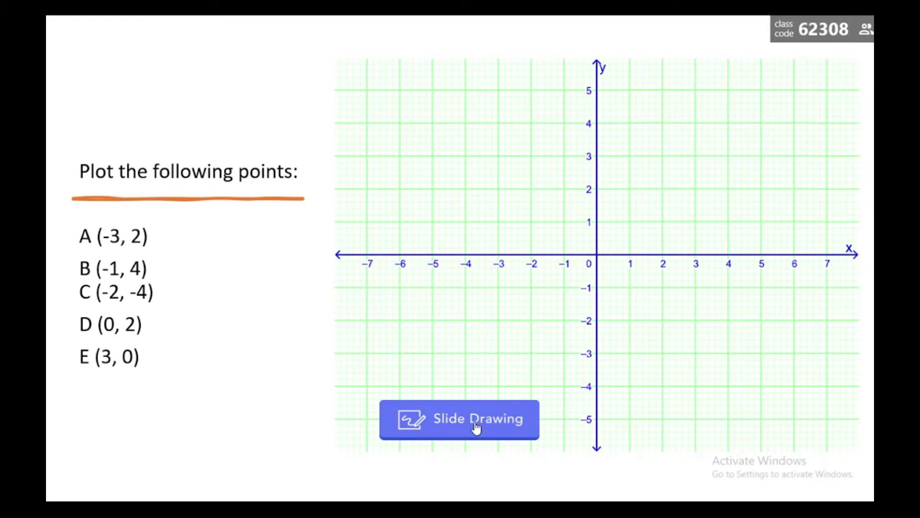
Start collecting Slide Drawing responses and shrink the ClassPoint window to its timer.
click(473, 418)
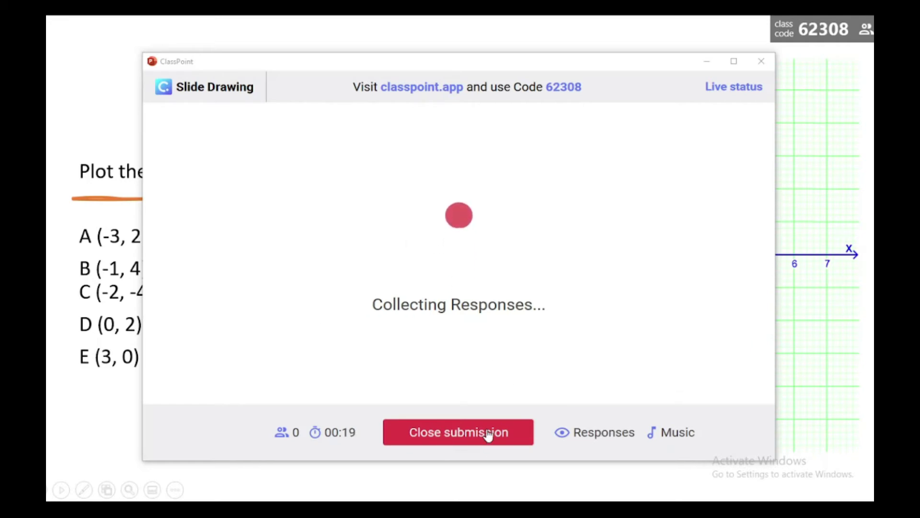
click(706, 62)
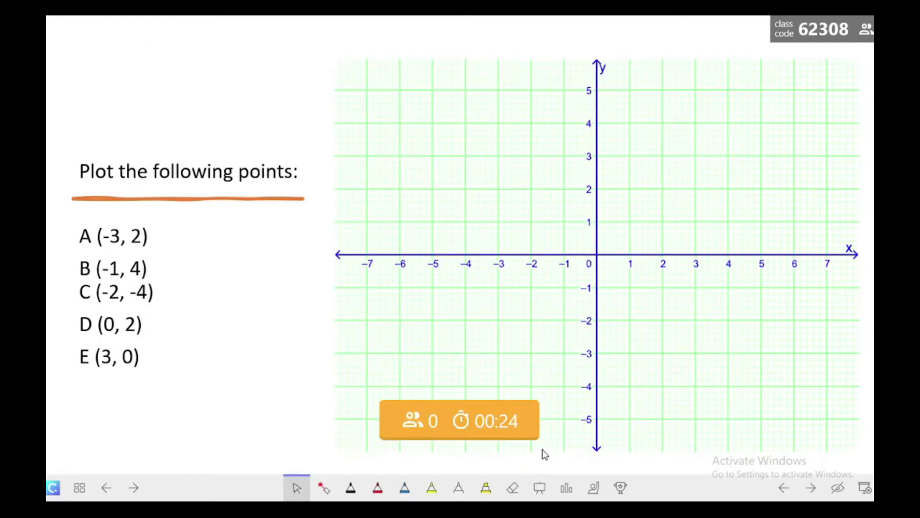
key(super)
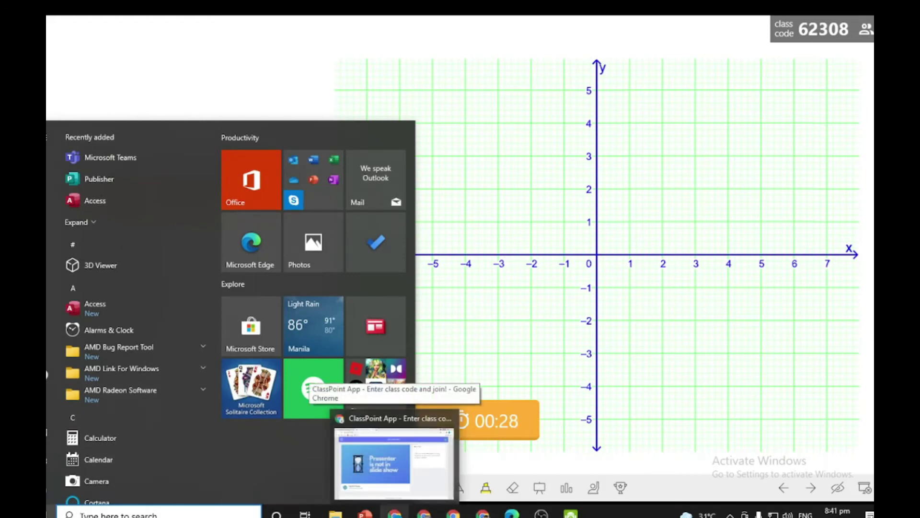
As the first student in Chrome, draw a mark near (-4, 2) on the slide and submit it.
click(394, 512)
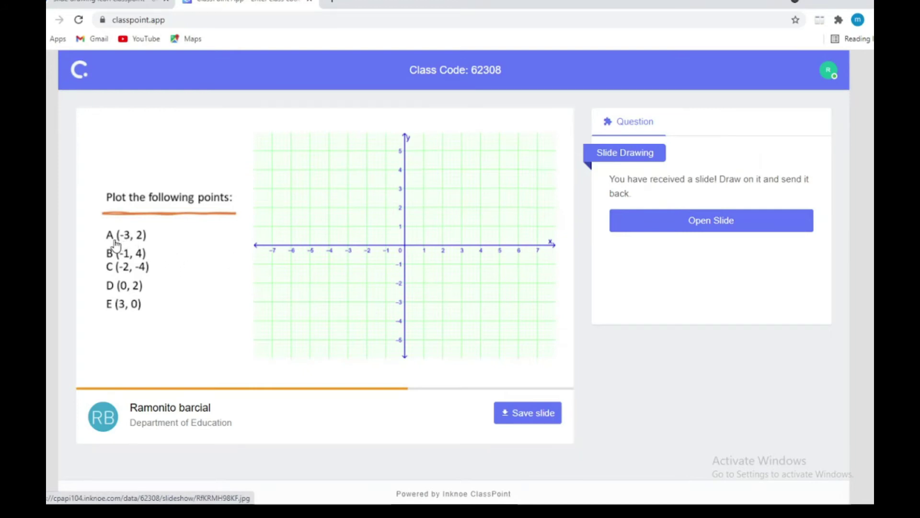
click(705, 221)
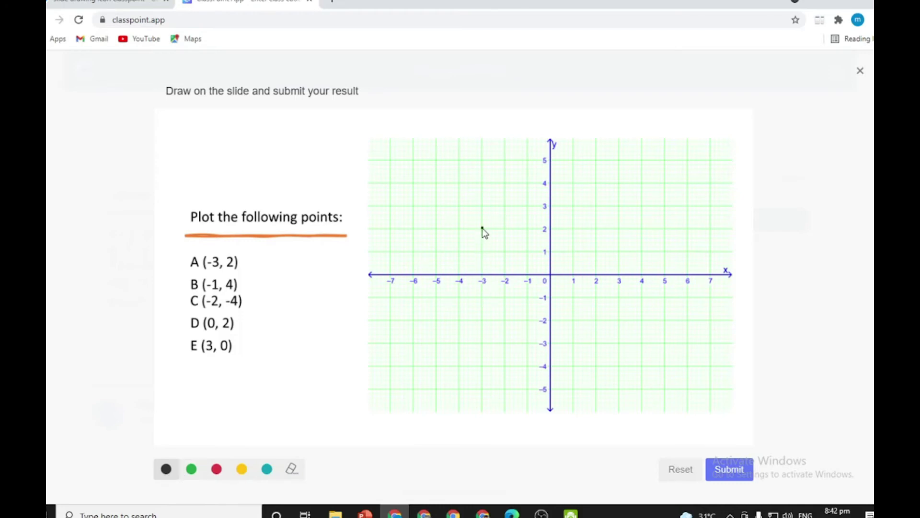
mouse_move(464, 217)
mouse_down()
mouse_move(461, 232)
mouse_move(476, 233)
mouse_move(474, 225)
mouse_up()
click(718, 473)
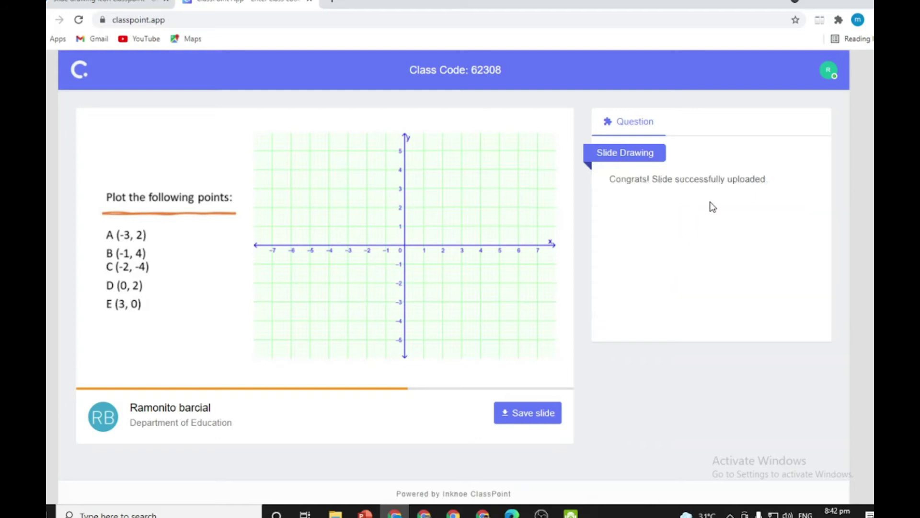
As a second student, submit a green point at (-3, 2), then return to the slide show.
click(424, 514)
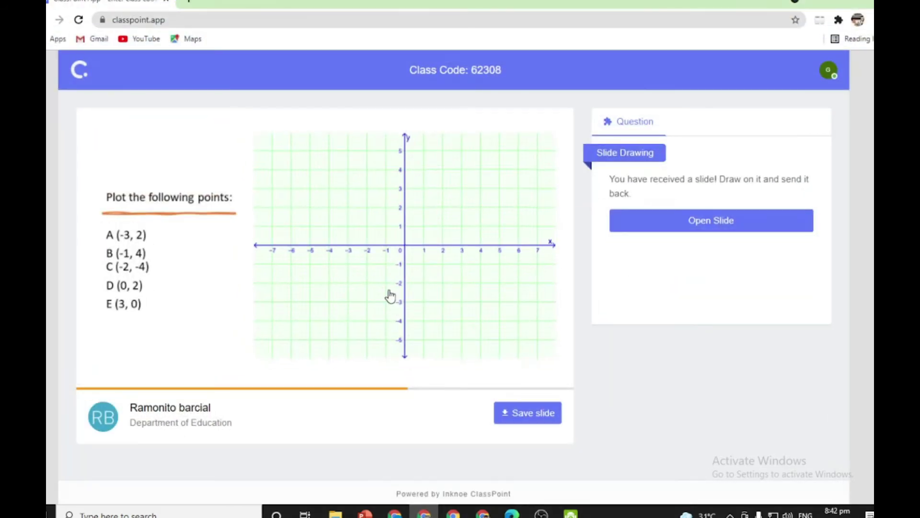
click(687, 221)
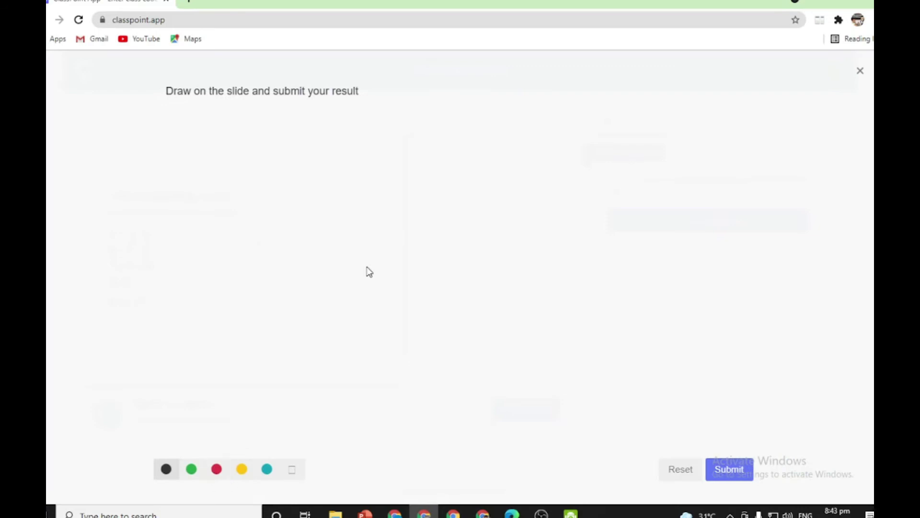
click(193, 471)
click(726, 469)
mouse_move(365, 515)
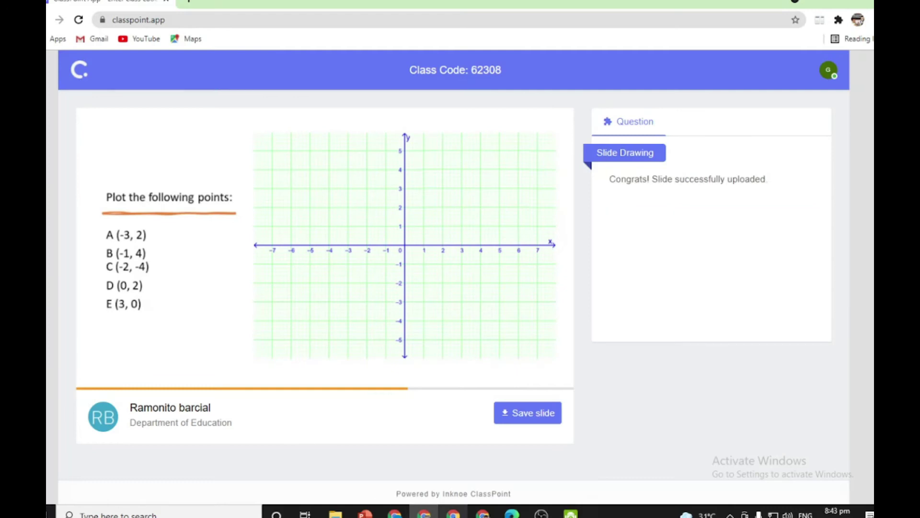
click(448, 432)
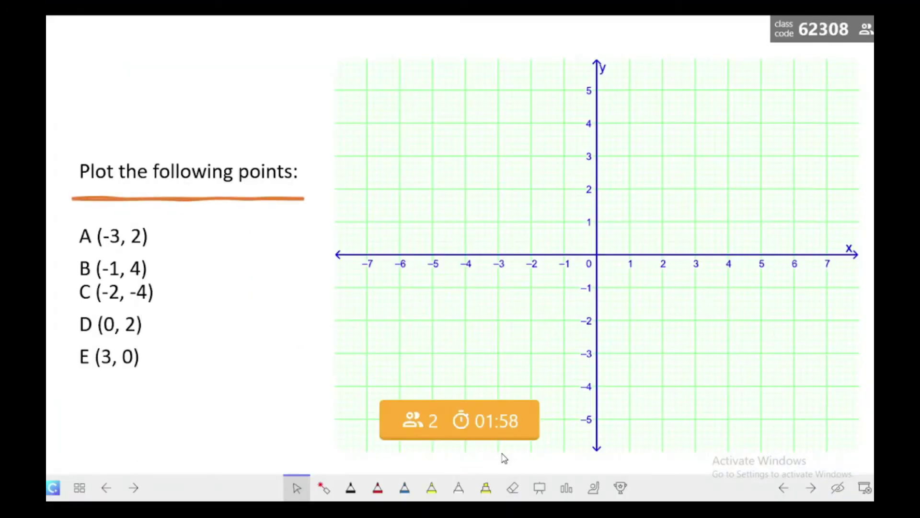
Reopen the Slide Drawing window showing two drawings, then begin drawing on another student's page.
click(466, 434)
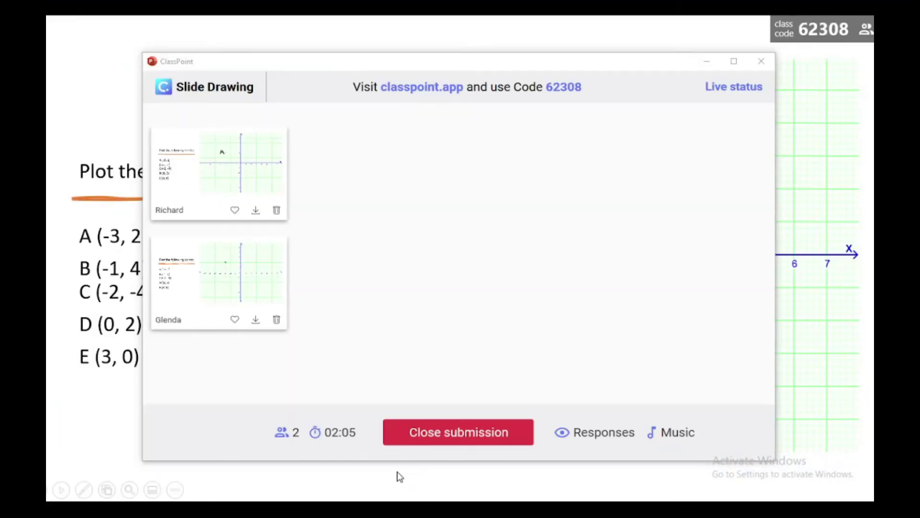
click(424, 512)
click(247, 460)
drag(485, 219, 485, 225)
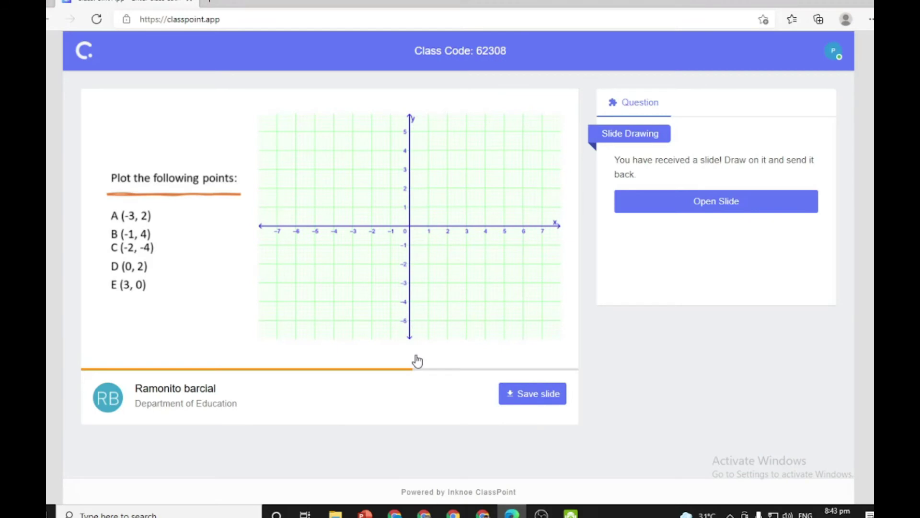
As another student in Edge, submit a red point A at (-3, 2), then return to the slide show.
click(668, 201)
click(228, 461)
click(484, 220)
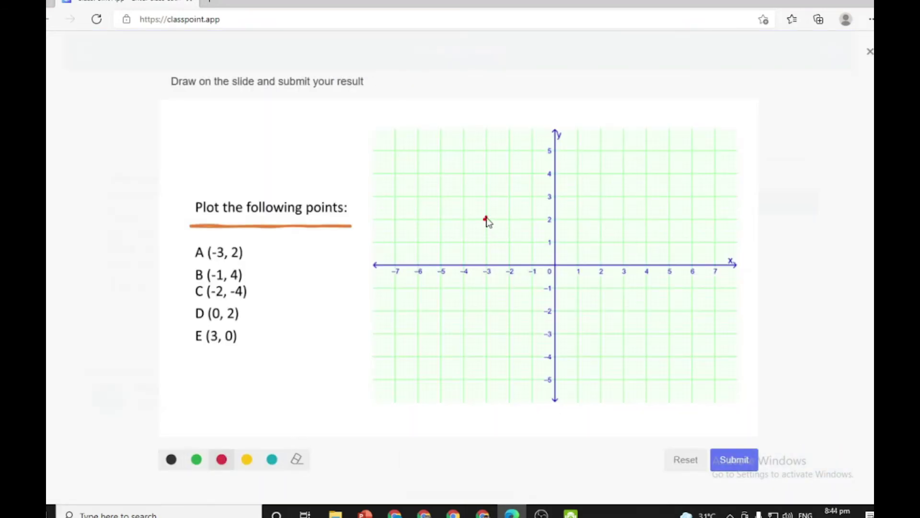
click(734, 460)
mouse_move(365, 513)
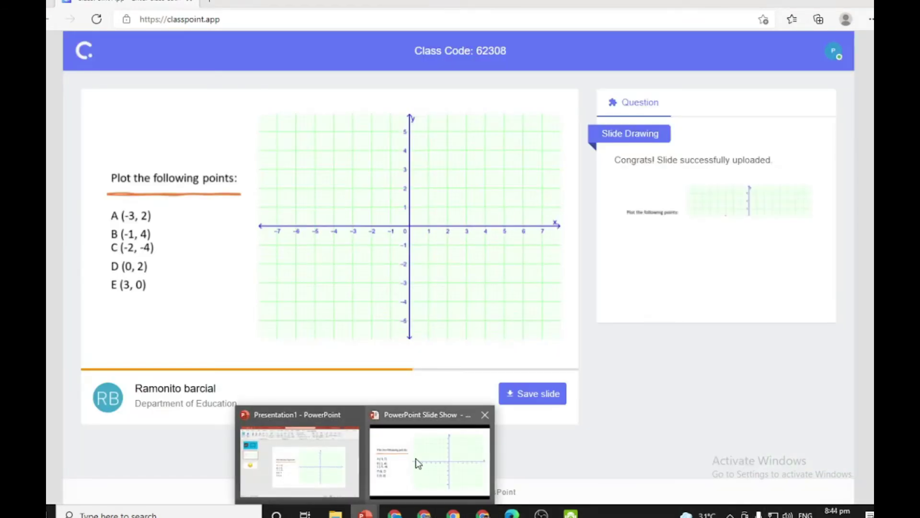
click(439, 462)
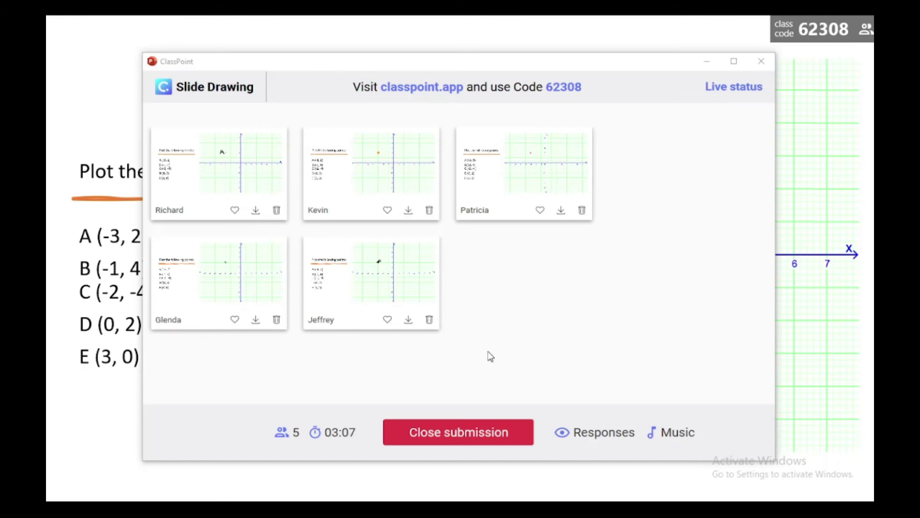
Close submissions, save the five drawings for review, and insert them as new slides.
click(441, 435)
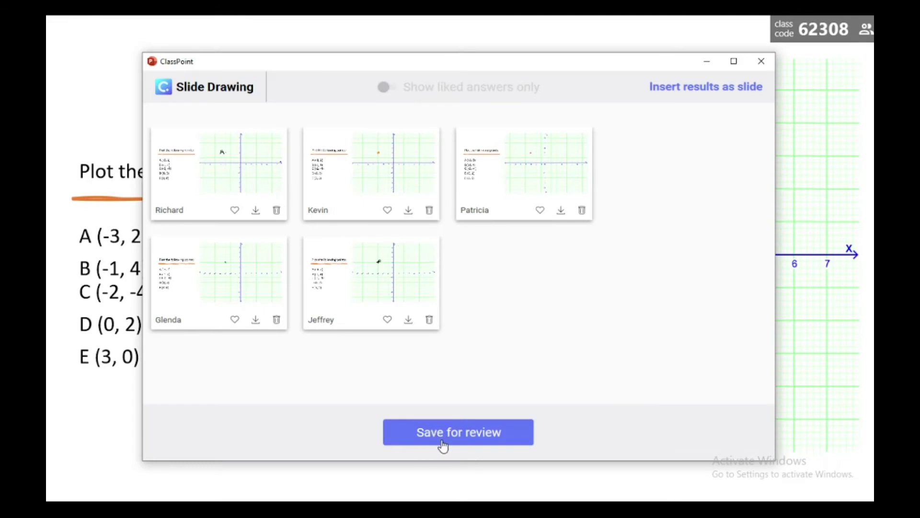
click(442, 439)
click(441, 433)
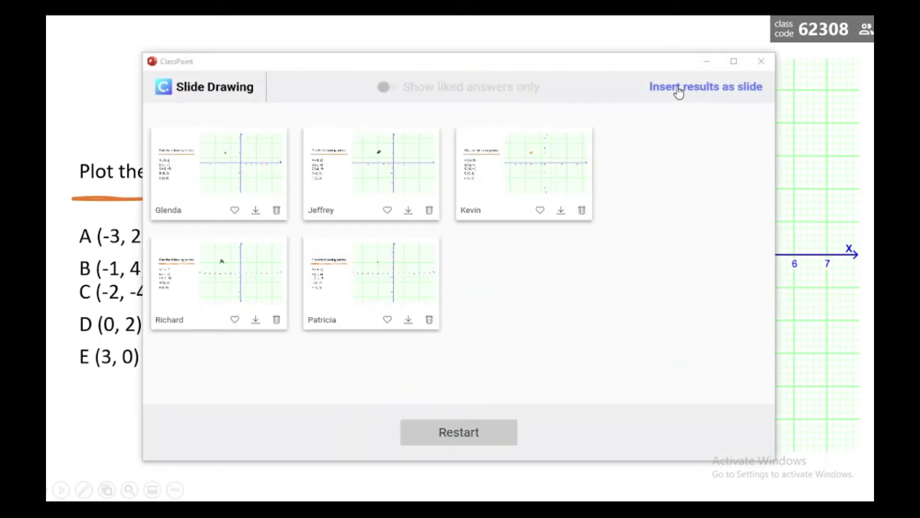
click(692, 93)
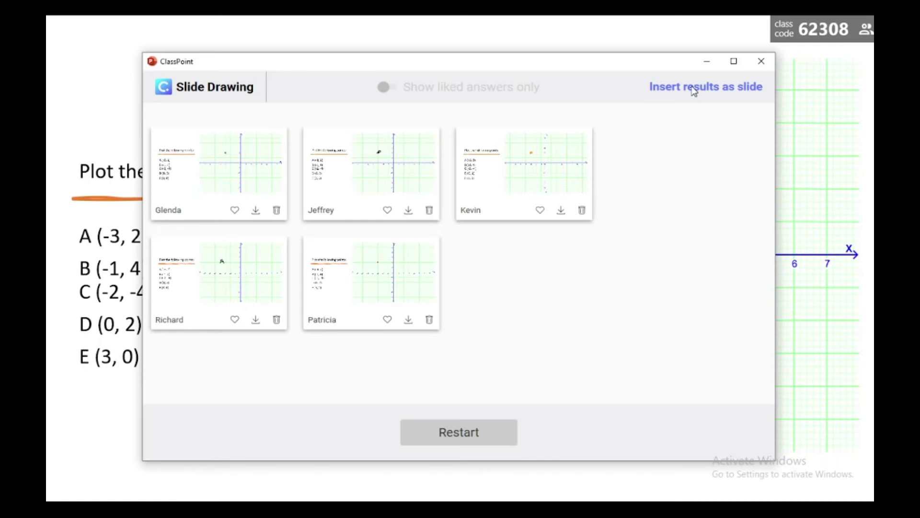
click(695, 91)
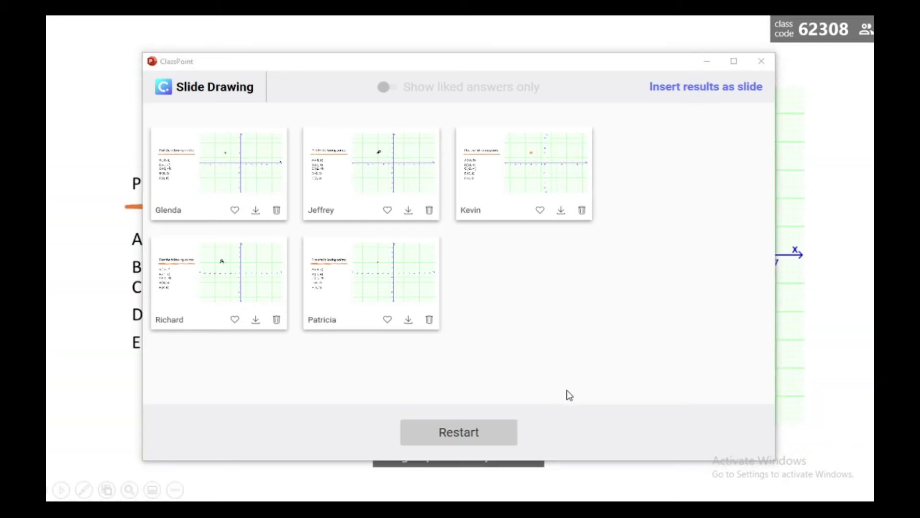
click(761, 61)
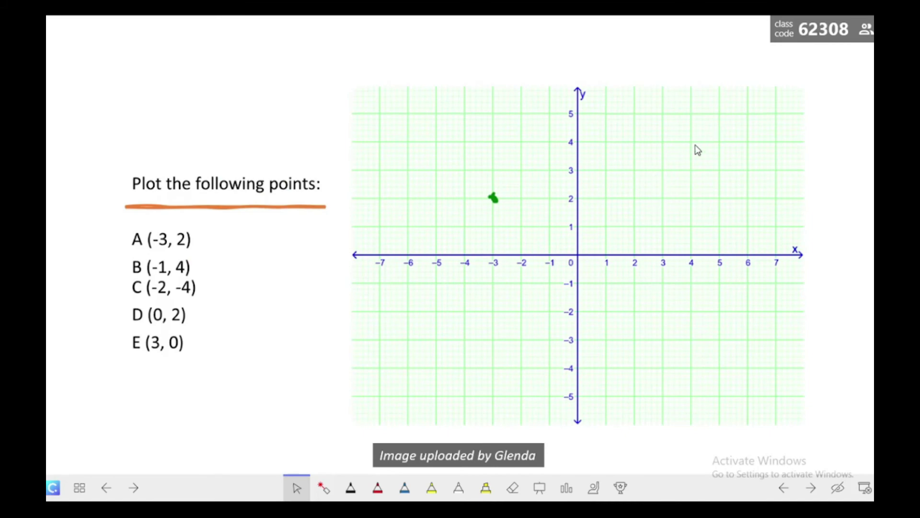
Exit the slide show and browse the inserted response slides, starting with the drawn A.
key(Escape)
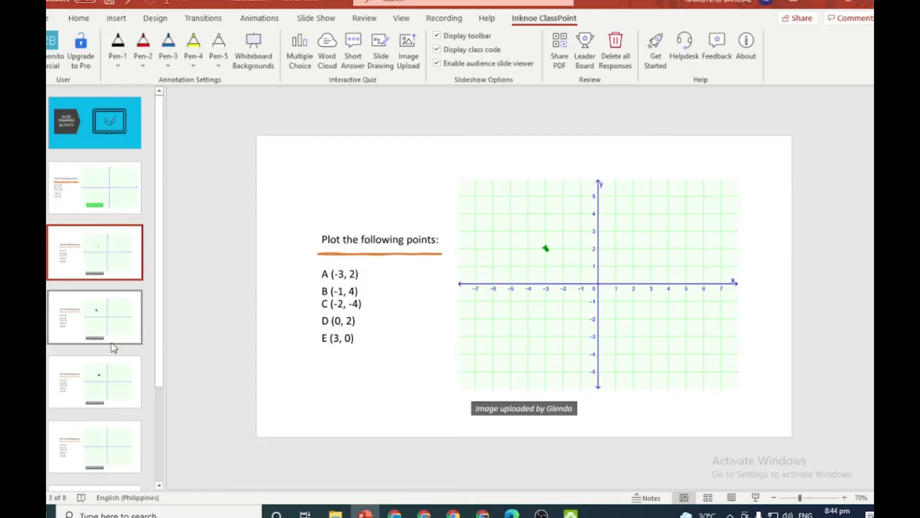
click(114, 327)
key(Down)
key(Down)
key(Down)
key(Down)
Go to the emoji slide and briefly preview it full screen.
key(Up)
key(Down)
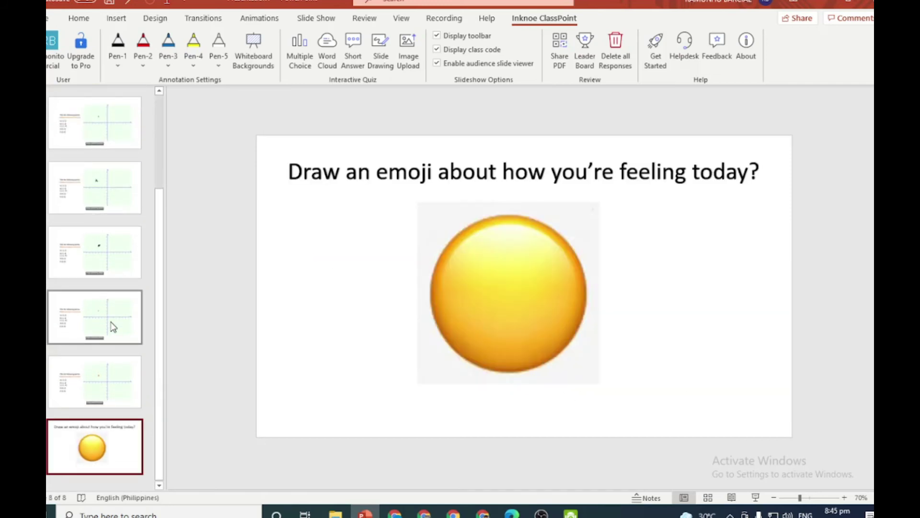
key(shift+F5)
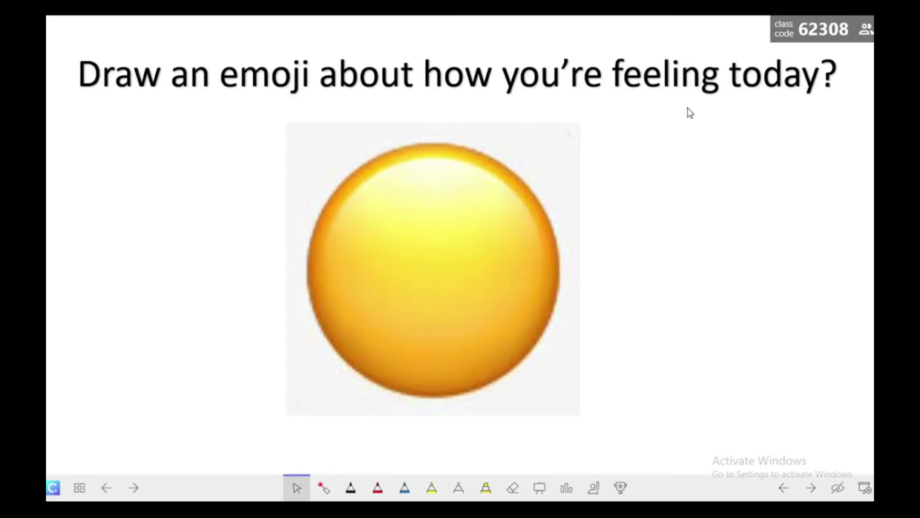
key(Escape)
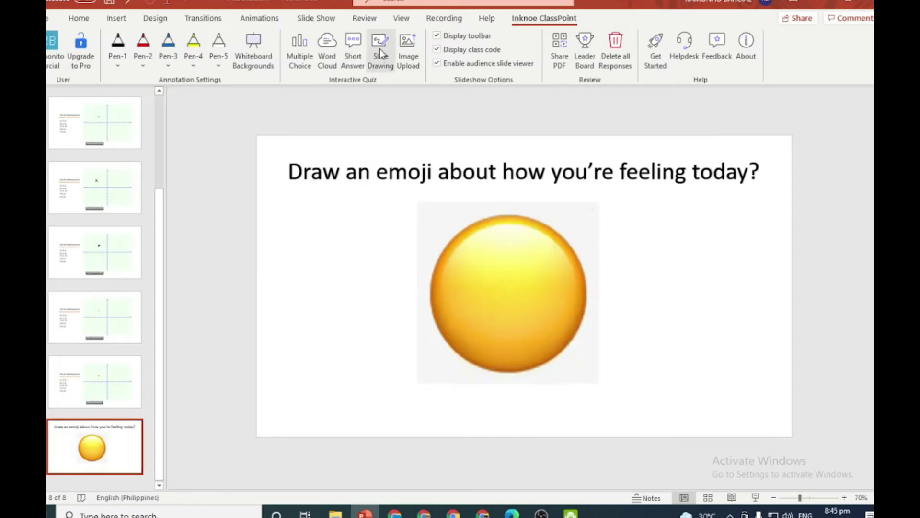
Place a Slide Drawing button below the emoji, closing after 5 minutes with participant names hidden, then present.
click(381, 50)
drag(400, 388, 399, 397)
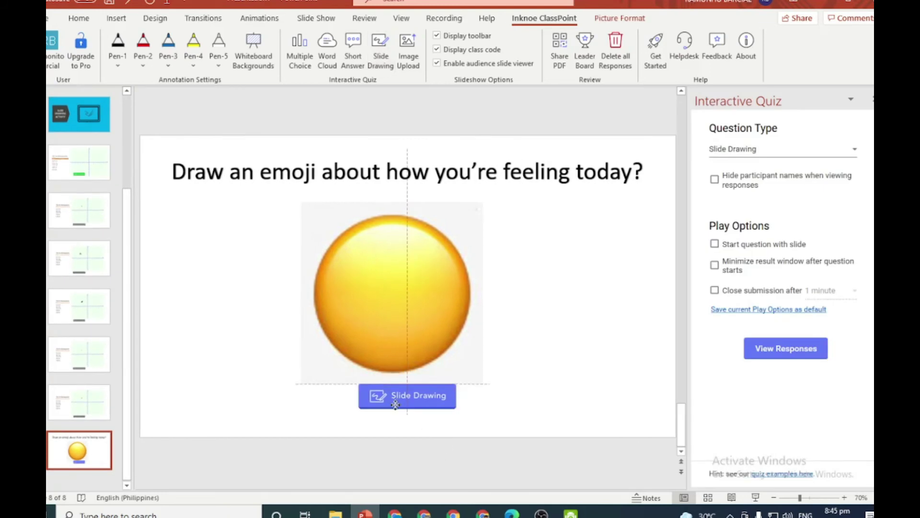
click(716, 291)
click(849, 298)
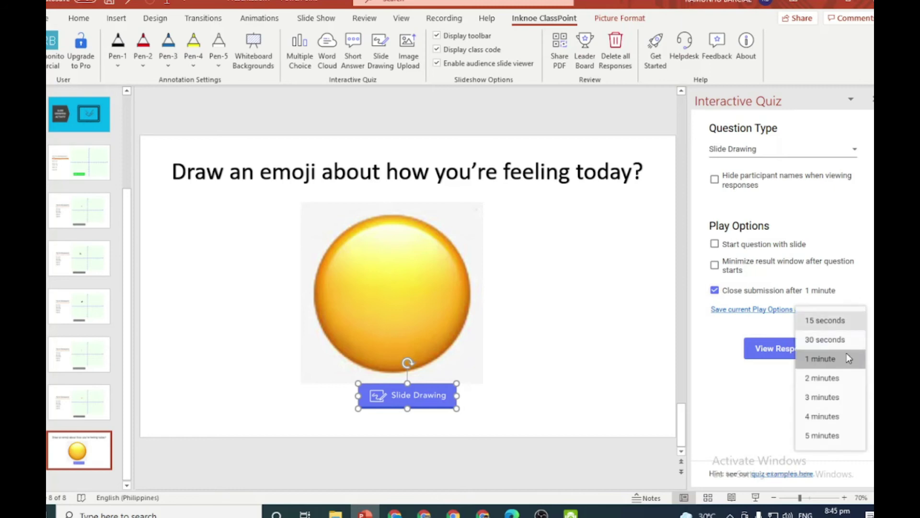
click(817, 437)
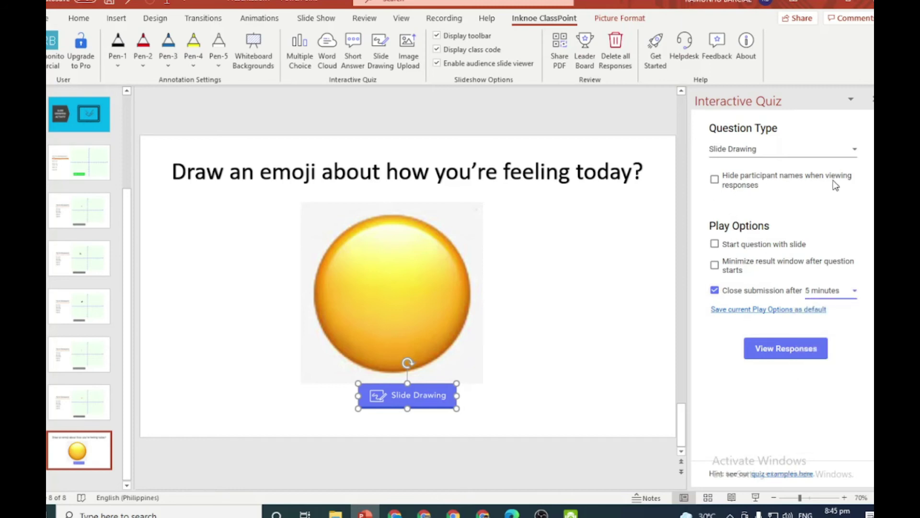
click(714, 180)
key(shift+F5)
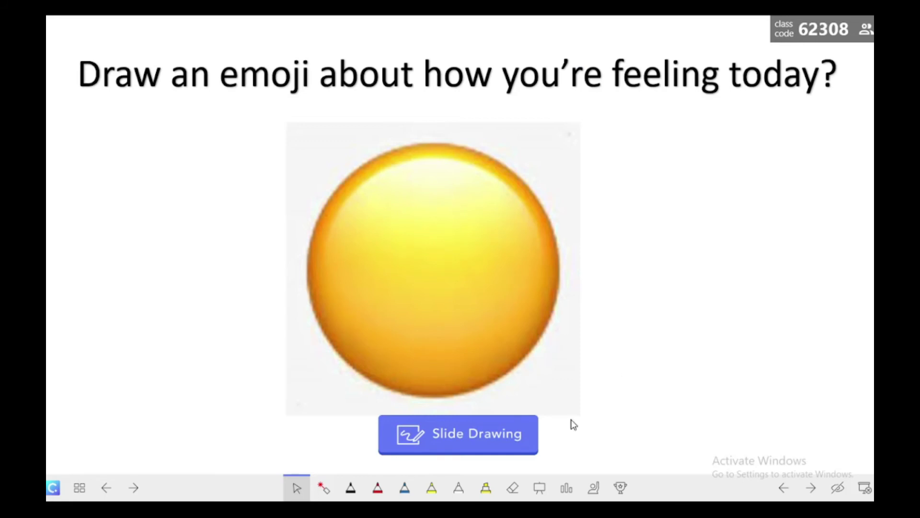
Start collecting drawings on the emoji slide and switch to the student's browser page.
click(448, 442)
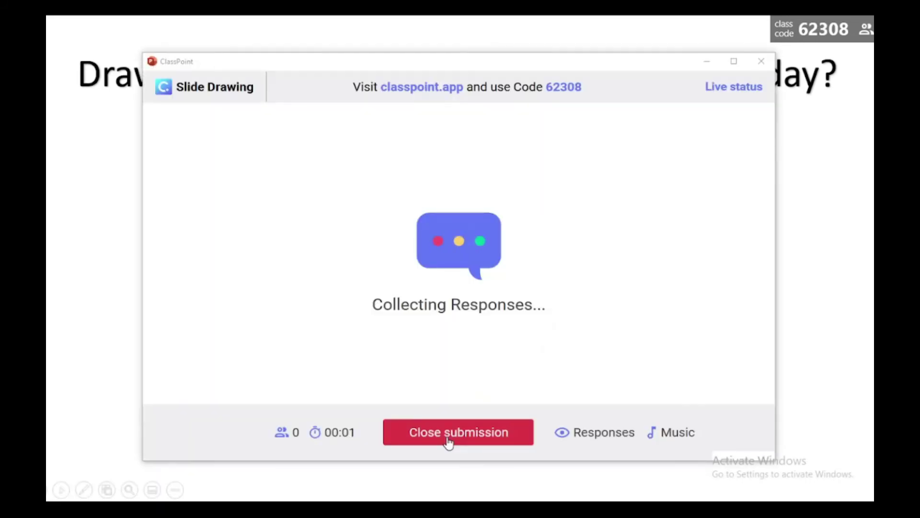
key(super)
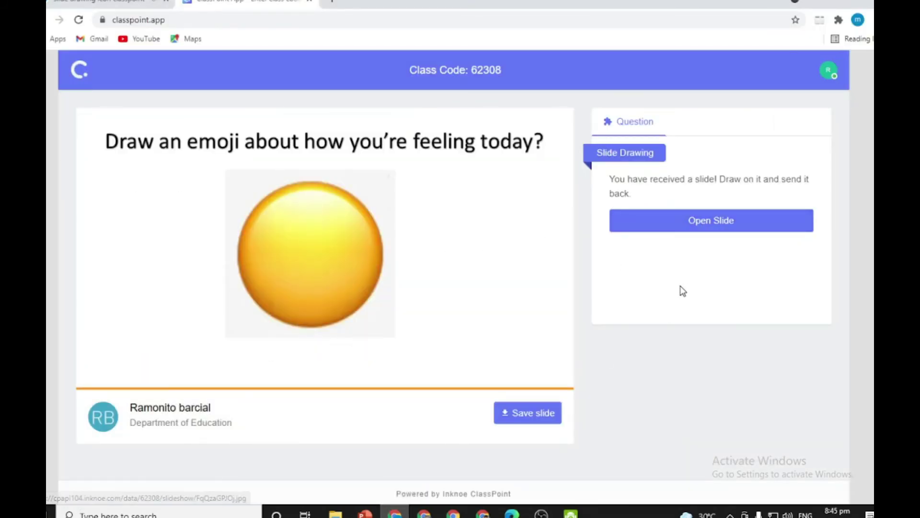
As the first student, draw a smiley face with eyes and a smile, and submit it.
click(672, 223)
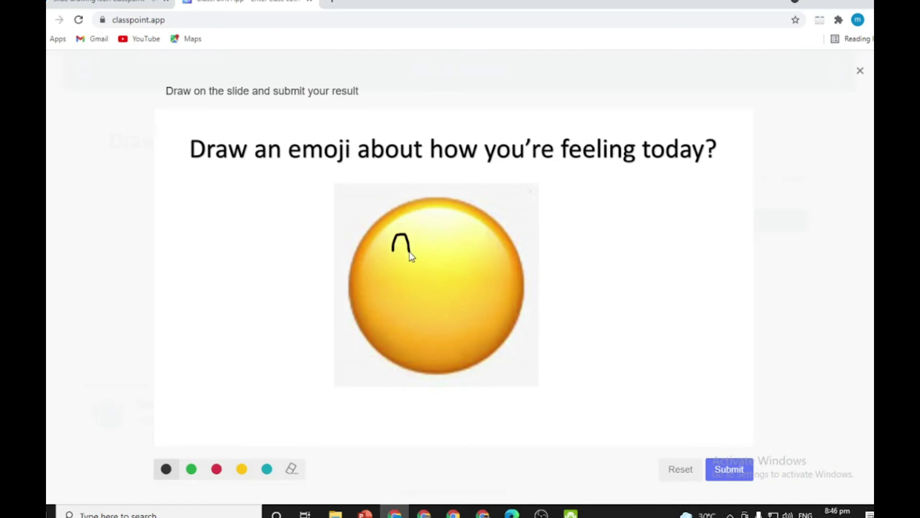
drag(457, 252, 477, 251)
mouse_move(391, 297)
mouse_down()
mouse_move(404, 313)
mouse_move(487, 309)
mouse_up()
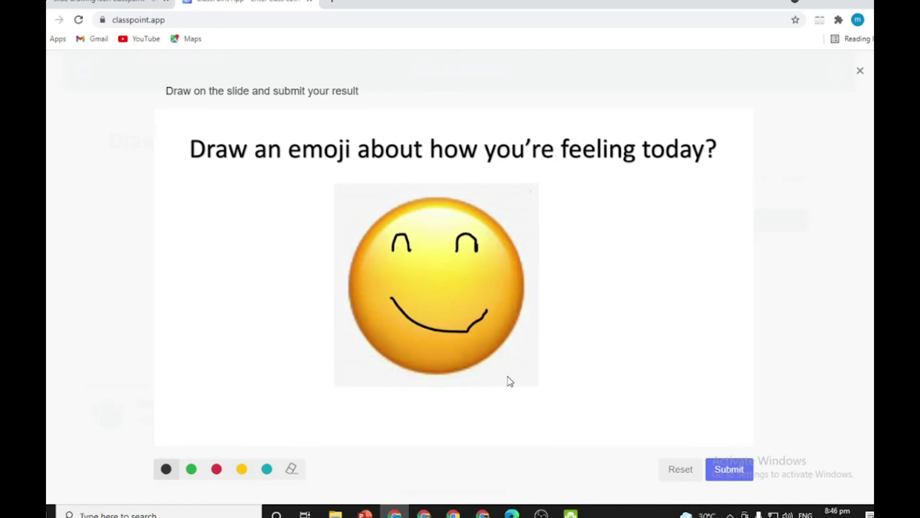
click(729, 469)
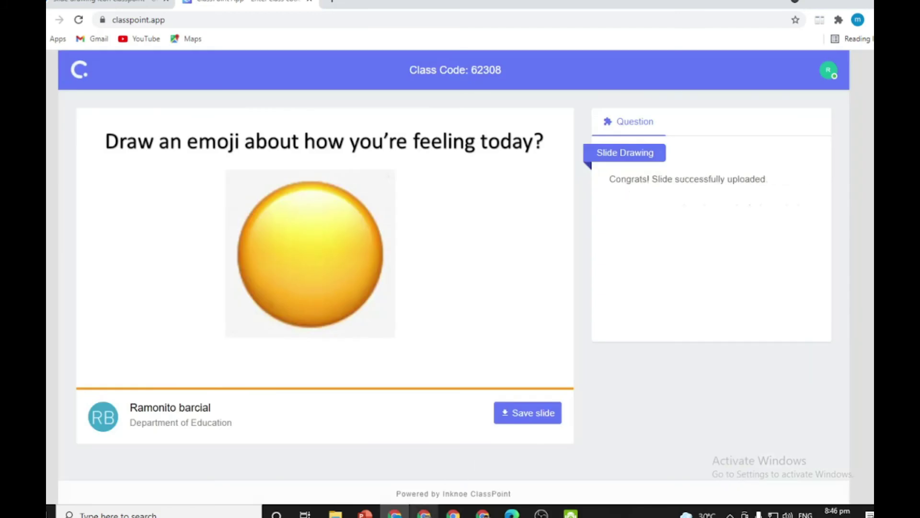
As another student, draw on the slide with the teal pen and submit it.
click(677, 226)
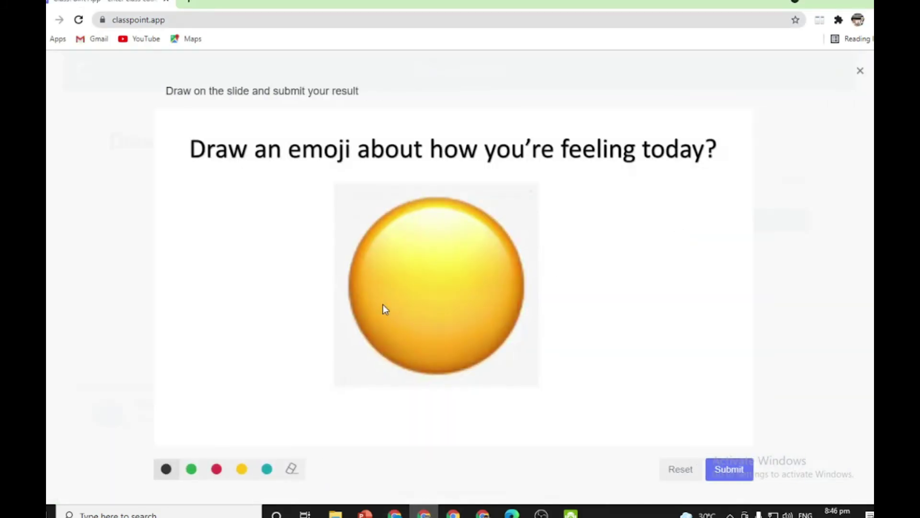
click(267, 469)
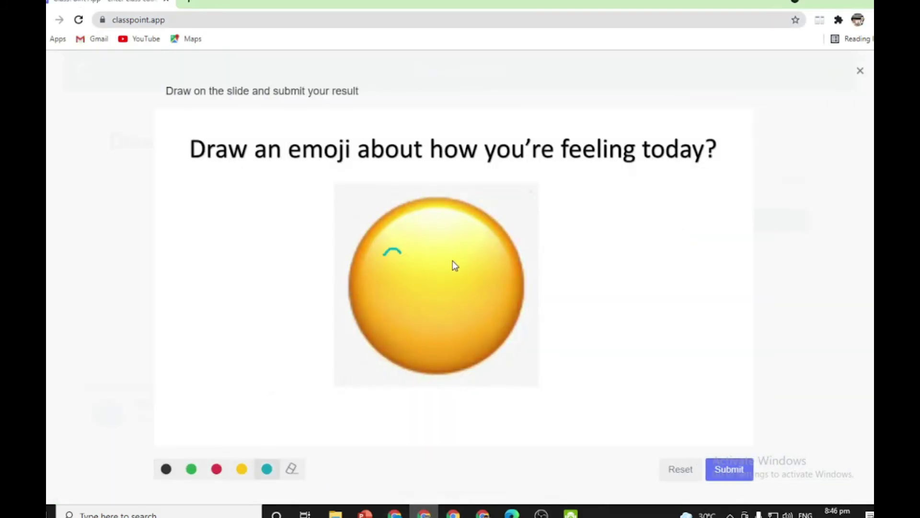
click(725, 459)
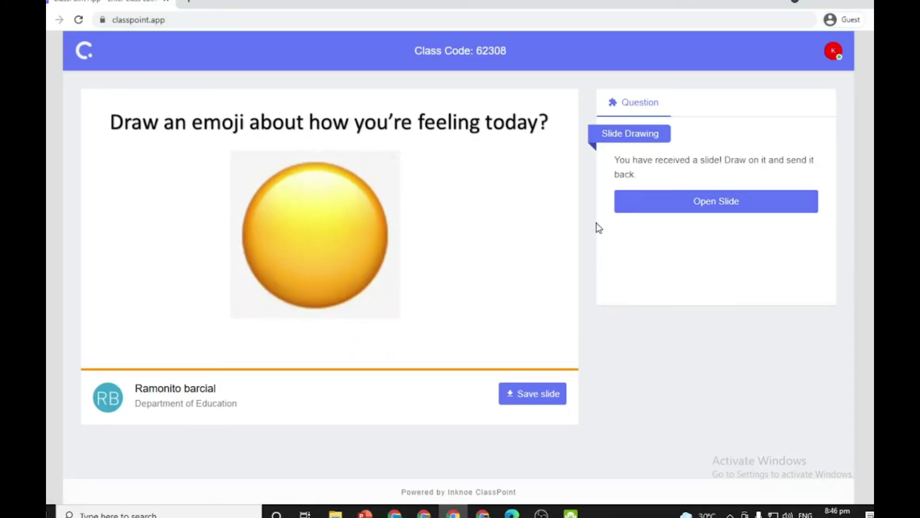
As a guest, draw a grinning face with square eyes and a wide mouth, and submit it.
click(651, 202)
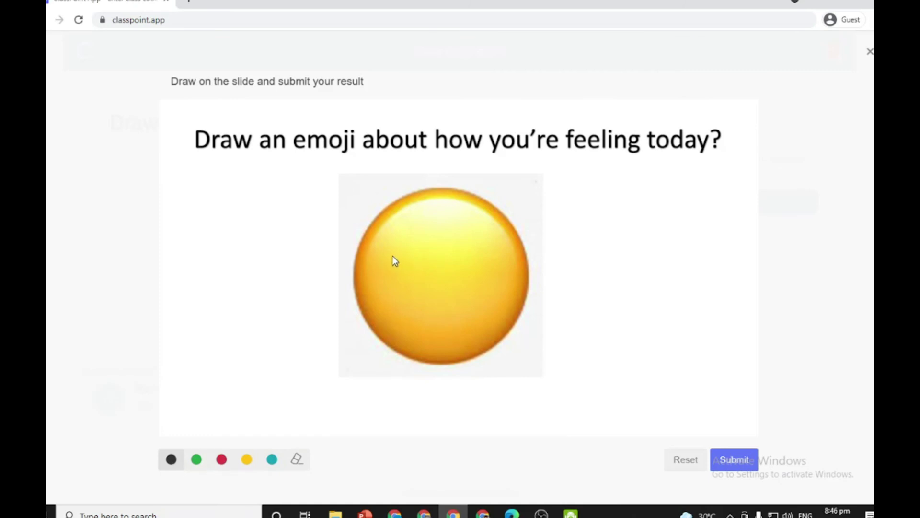
drag(401, 253, 397, 242)
mouse_move(460, 246)
mouse_down()
mouse_move(479, 243)
mouse_move(458, 249)
mouse_up()
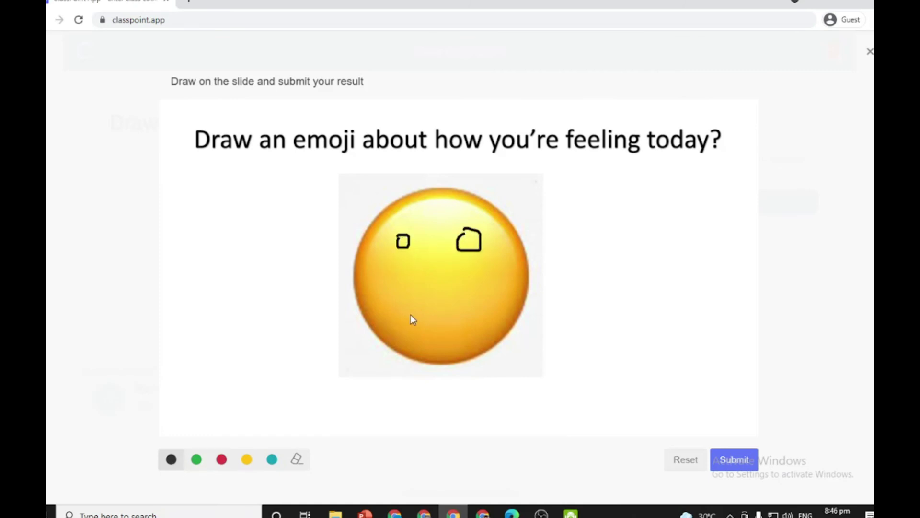
drag(398, 300, 479, 285)
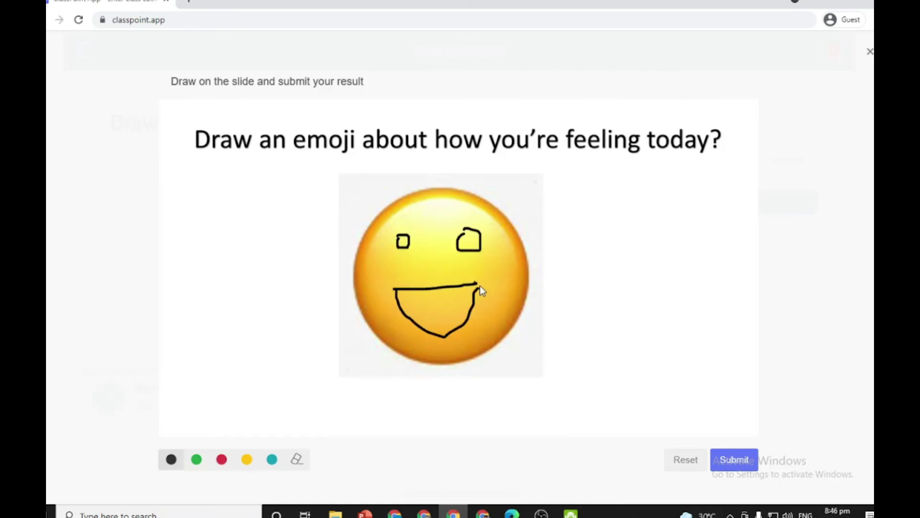
click(734, 459)
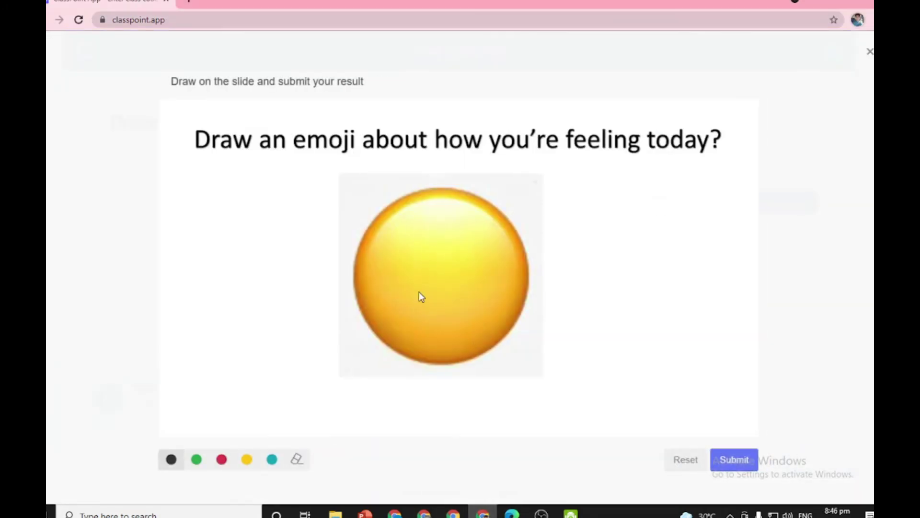
With the red pen, draw a frowning face with two eyes and a wavy frown, and submit it.
click(222, 459)
drag(399, 249, 399, 249)
drag(468, 238, 468, 243)
drag(400, 289, 476, 306)
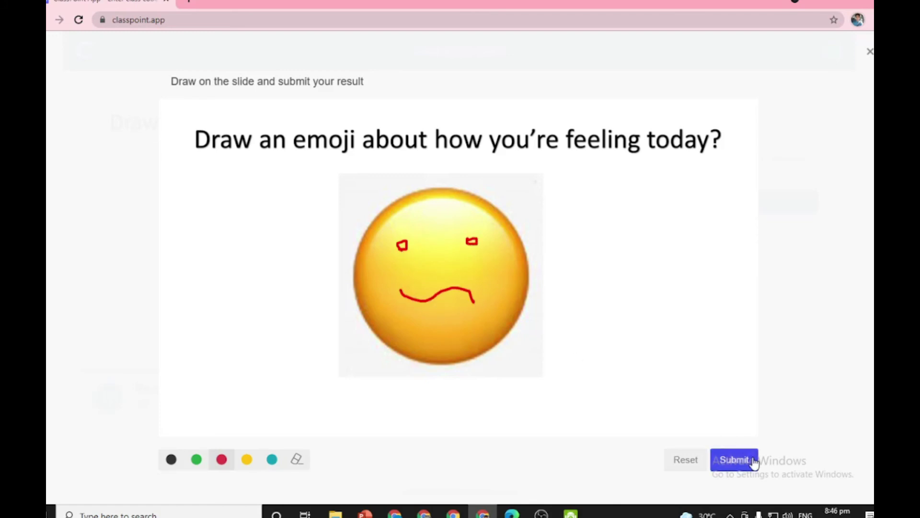
click(749, 460)
In Edge, draw a squinting face with a slanted brow and flat mouth, and submit it.
click(657, 209)
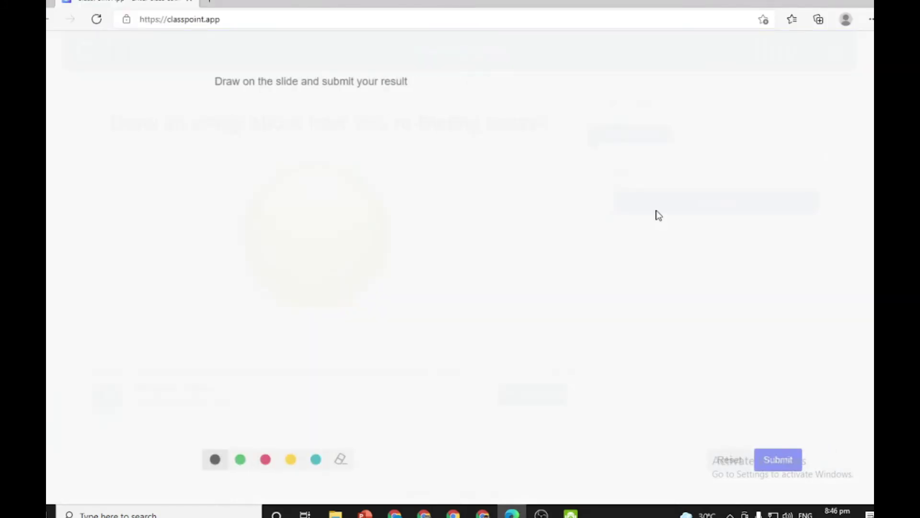
mouse_move(389, 247)
mouse_down()
mouse_move(406, 234)
mouse_move(411, 245)
mouse_up()
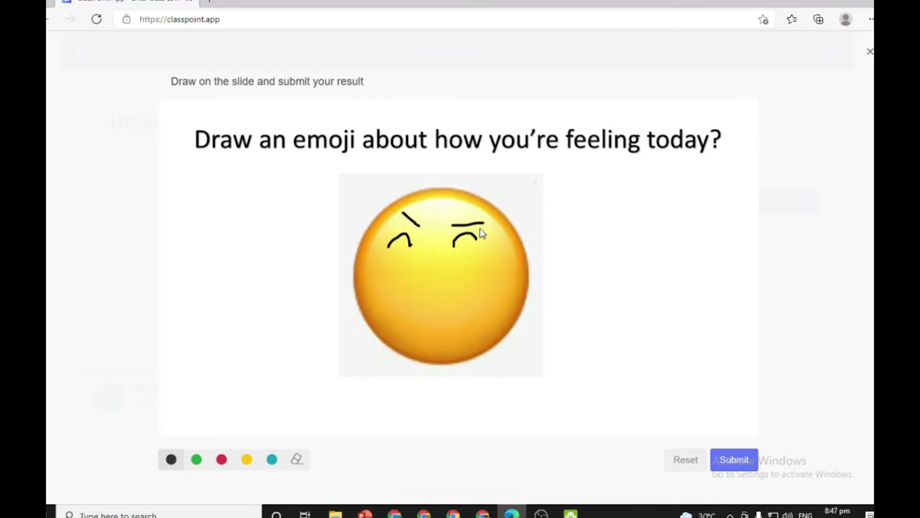
drag(390, 296, 491, 295)
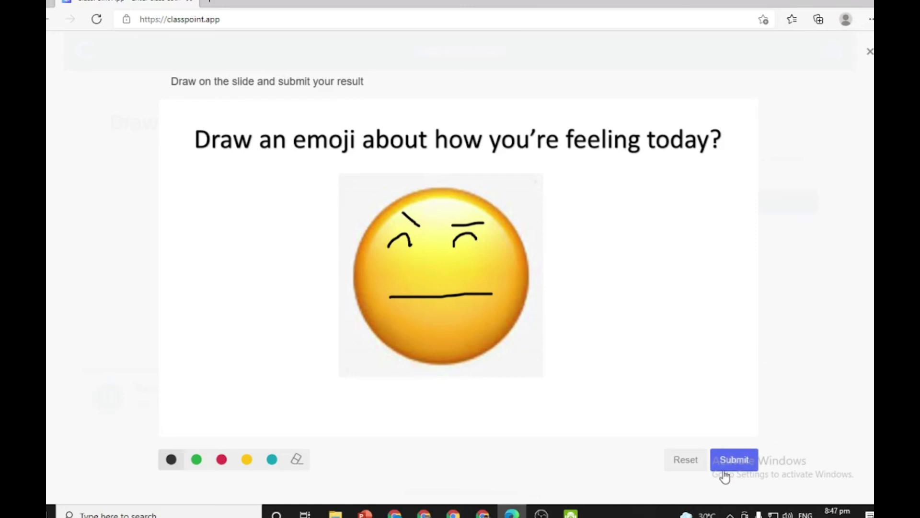
click(725, 461)
Close submissions on the Slide Drawing quiz, save the responses for review, and reopen them.
click(365, 513)
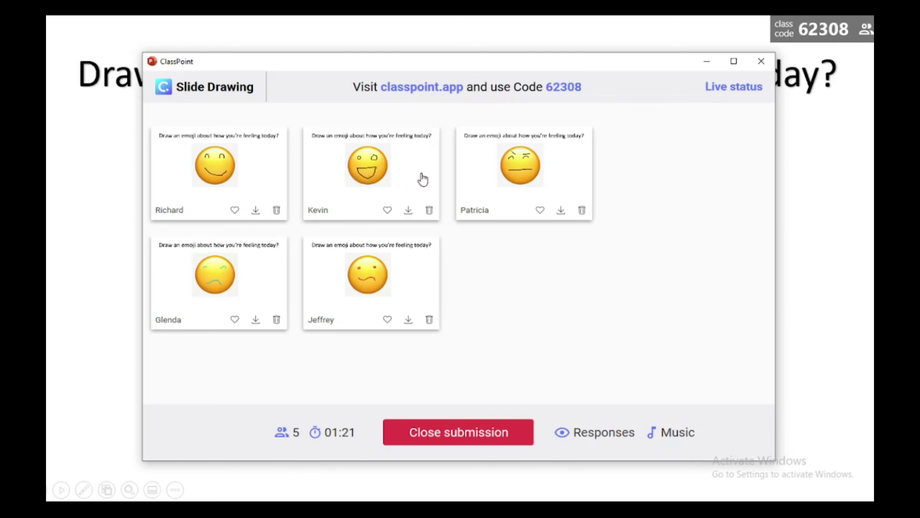
click(433, 436)
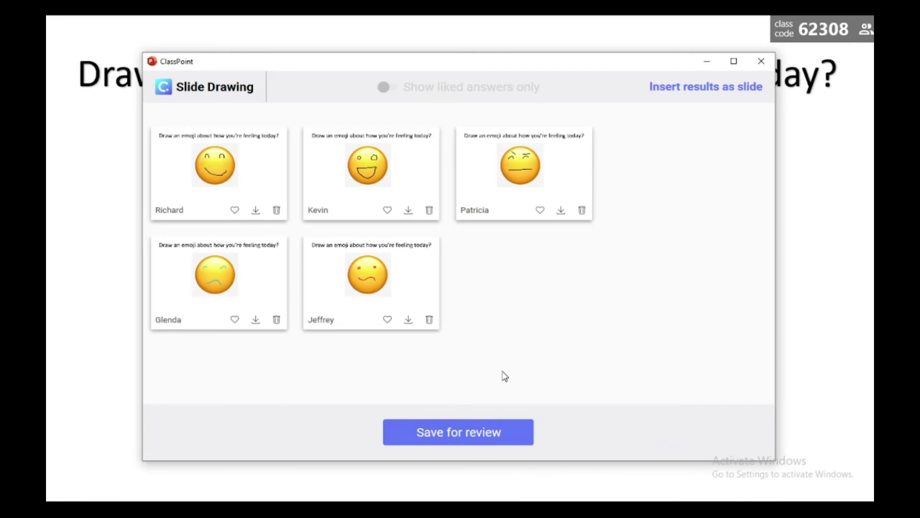
click(472, 437)
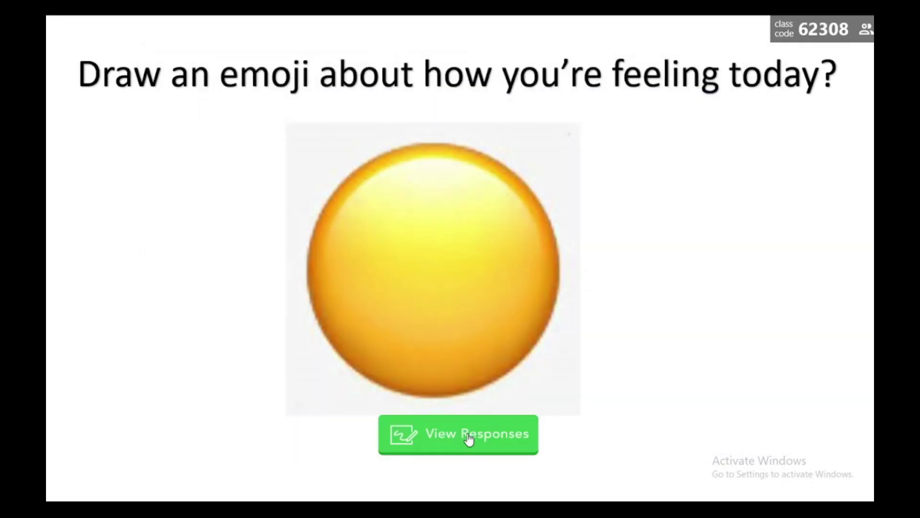
click(468, 437)
Like the smiley, squinting, lopsided smile, grinning and frowning face responses.
click(234, 210)
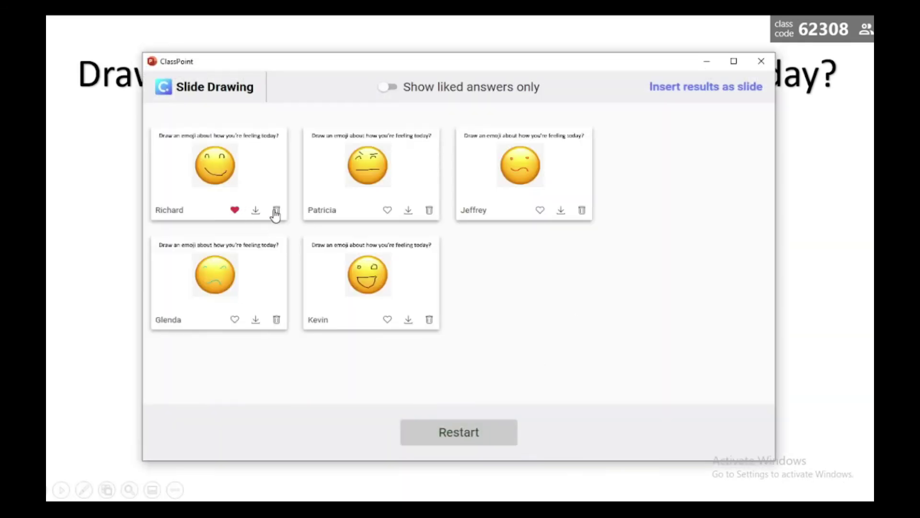
click(388, 209)
click(541, 210)
click(387, 319)
click(234, 320)
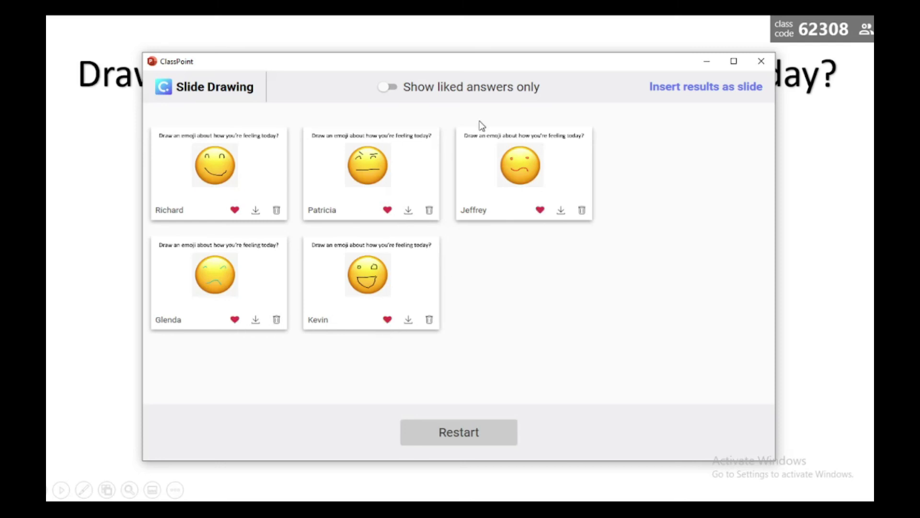
Filter to liked answers only, unlike the squinting face, then show all responses again.
click(392, 89)
click(388, 209)
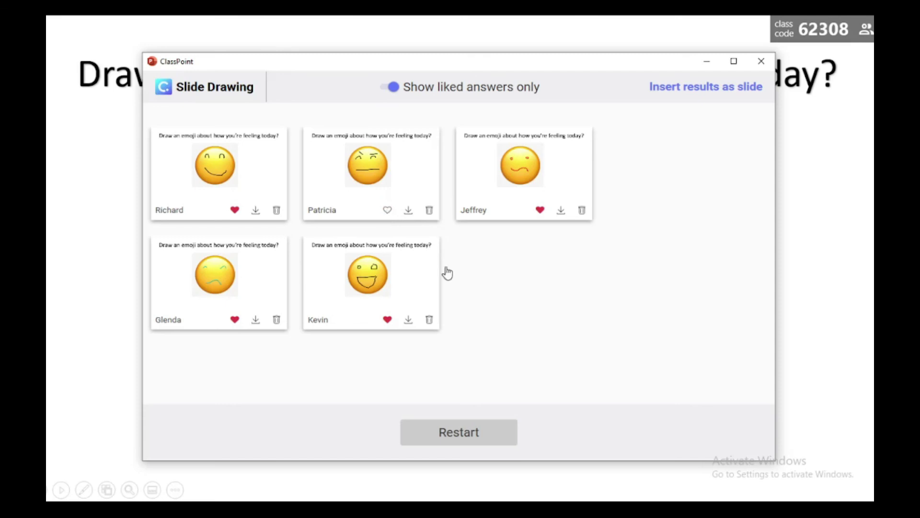
click(391, 88)
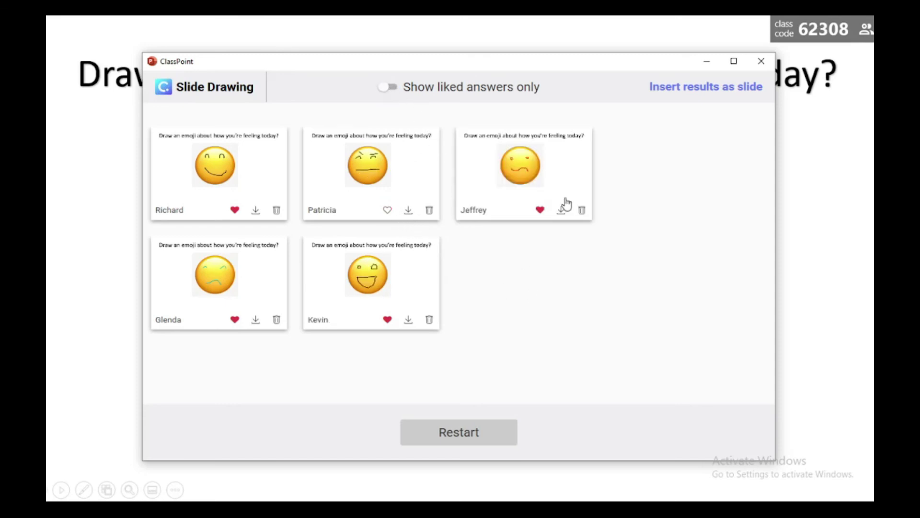